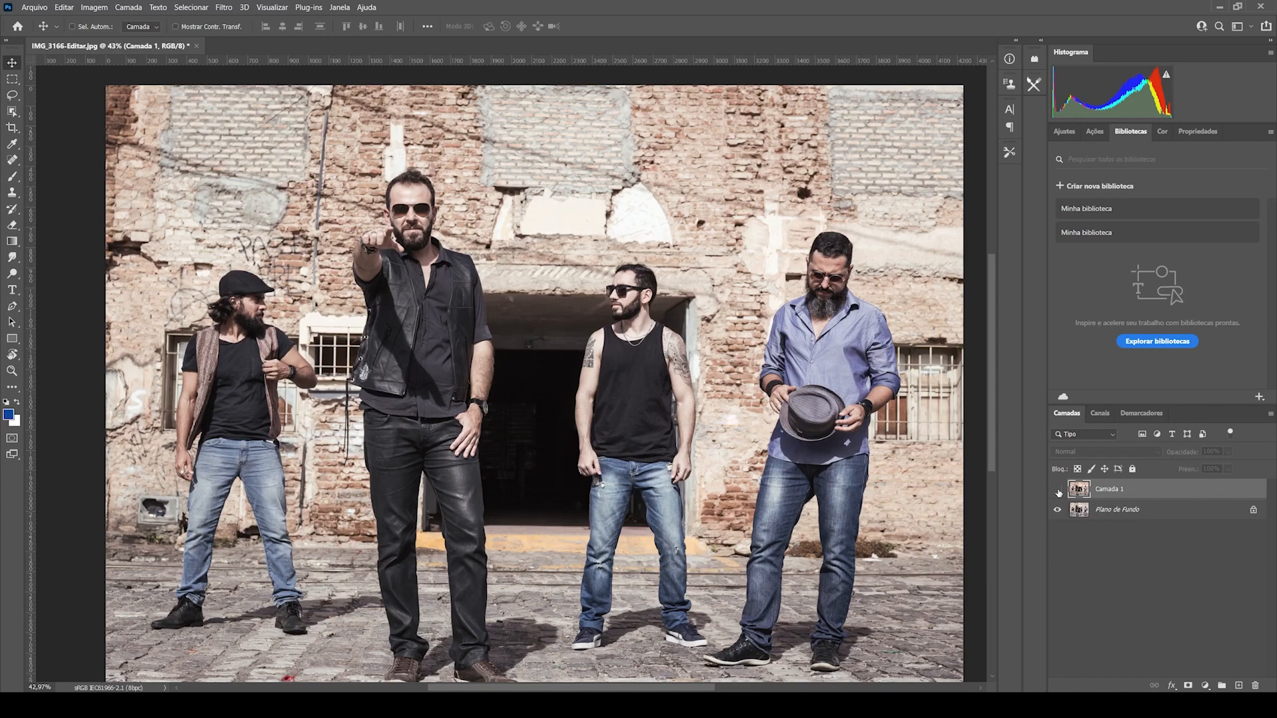
Toggle the visibility of the Camada 1 layer to compare the blurred photo with the original.
click(1058, 491)
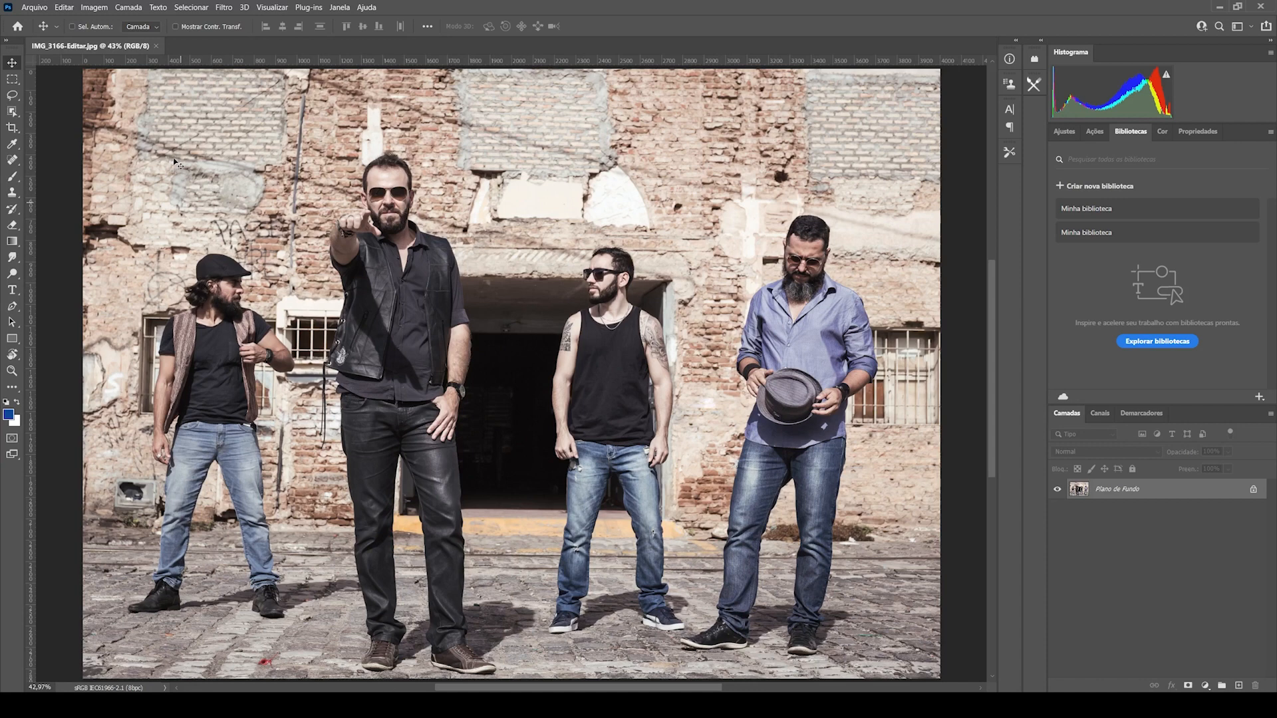
Open Neural Filters for the band photo and enable the depth blur filter (Desfoque de profundidade).
click(223, 7)
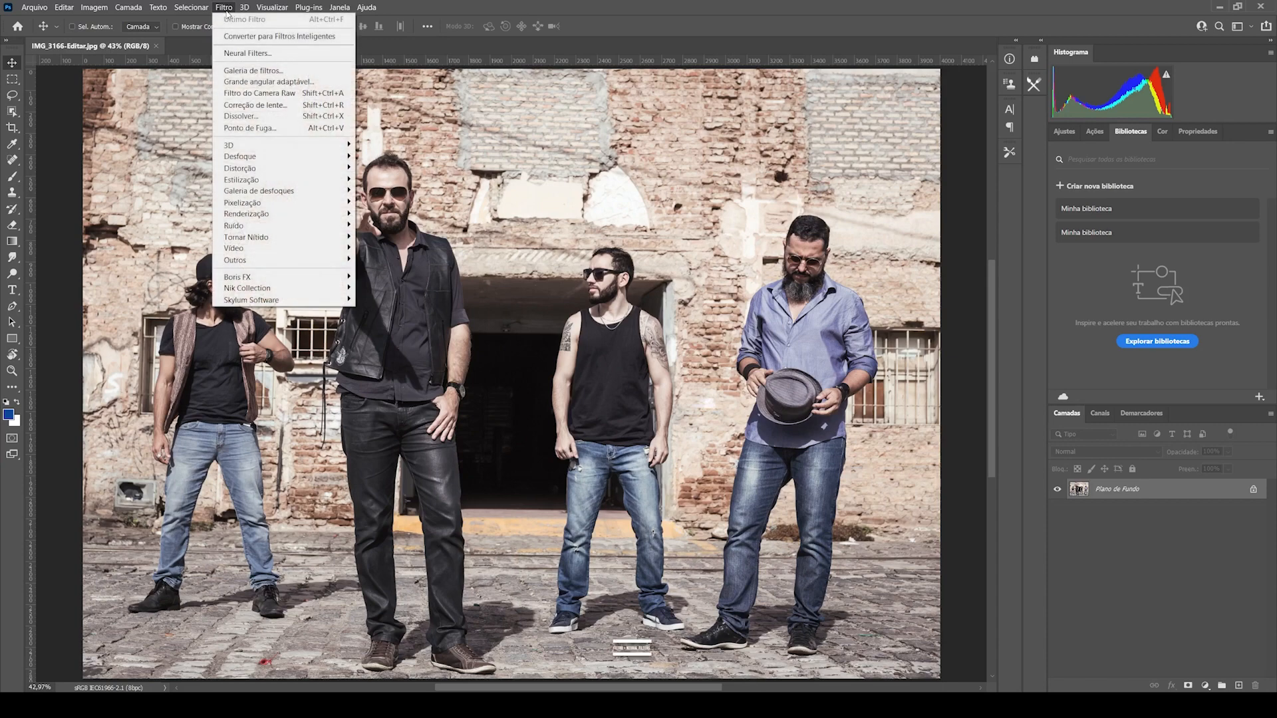
click(255, 54)
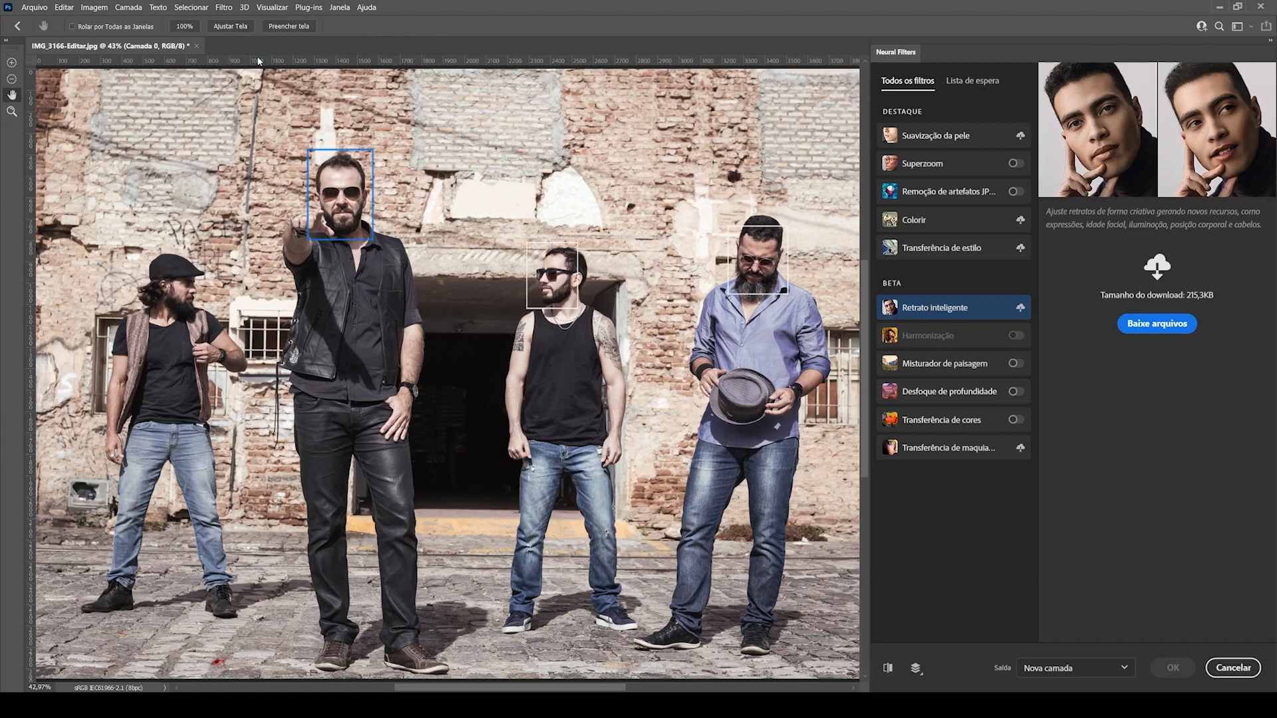
click(1015, 395)
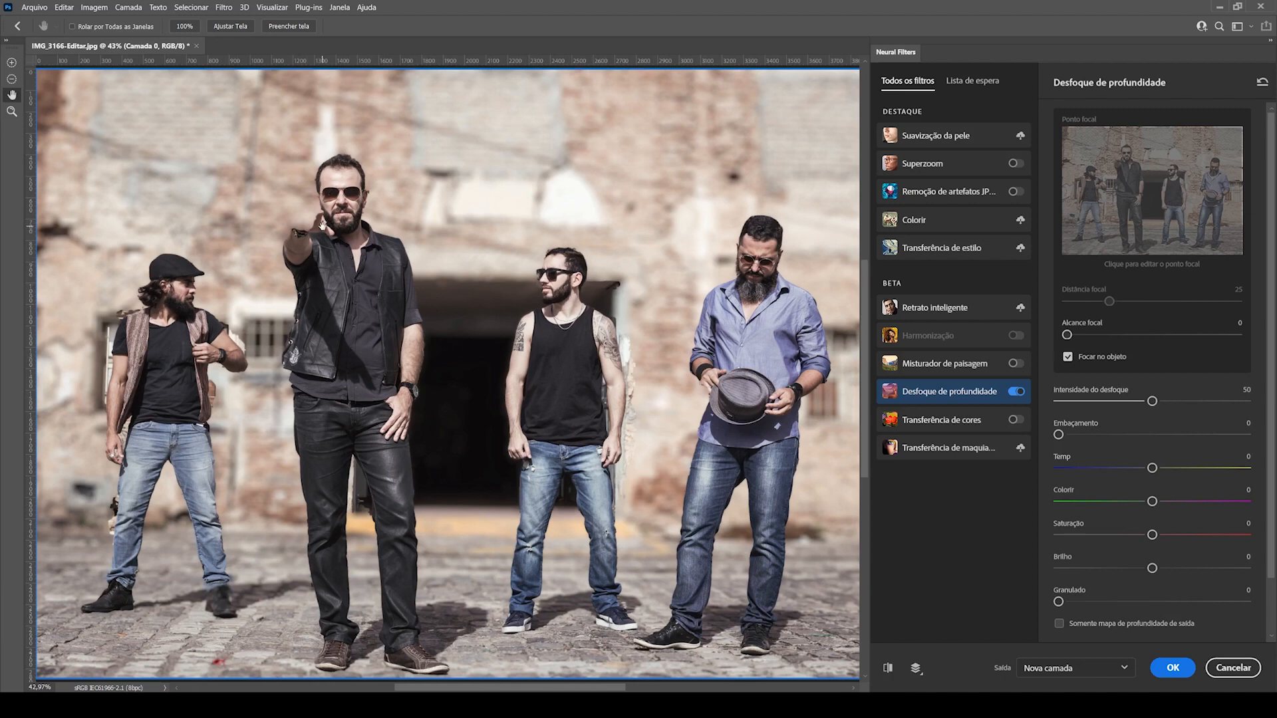
Turn off focusing on the subject (Focar no objeto) and set the focal distance (Distância focal) to 15.
scroll(322, 225, up, 3)
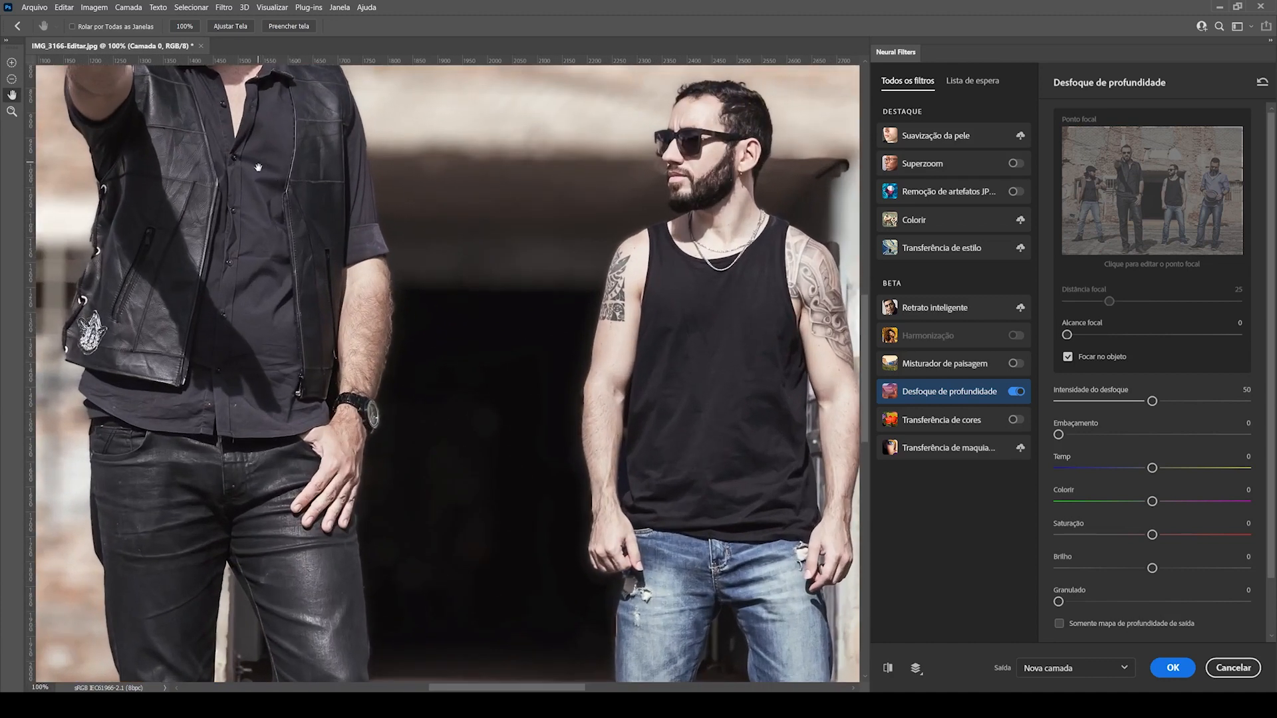
drag(258, 169, 404, 308)
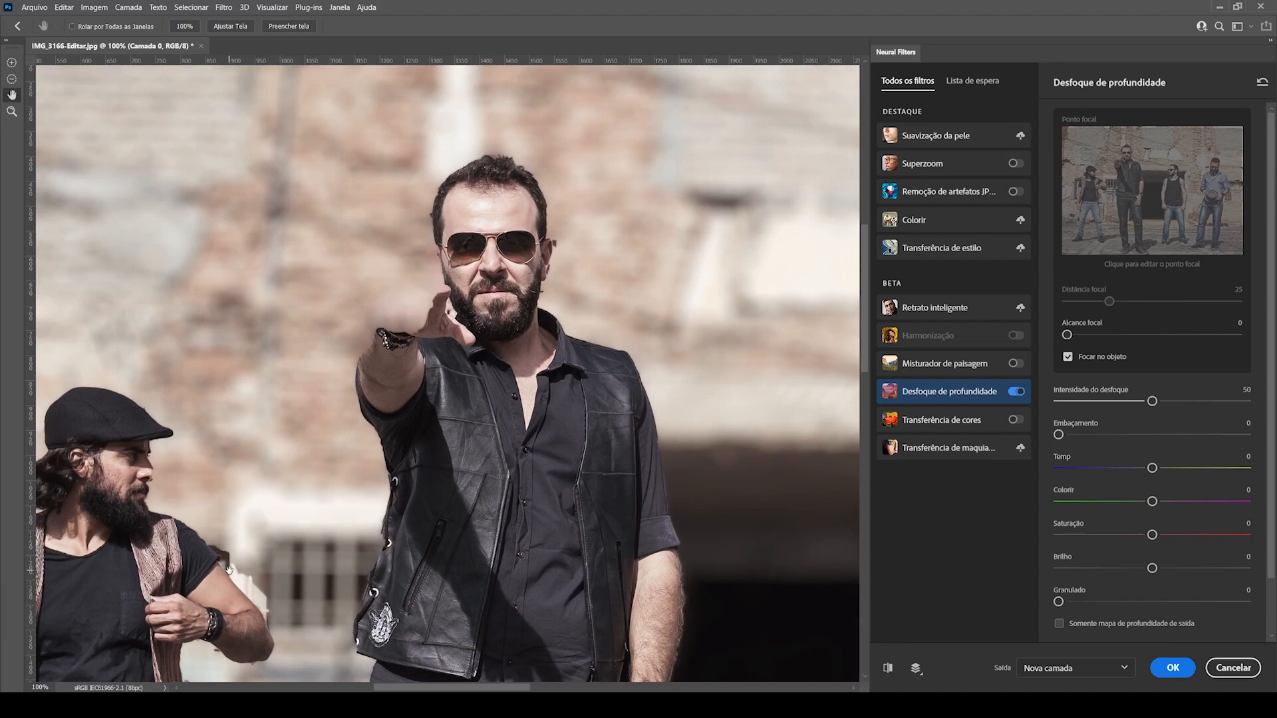
key(ctrl+0)
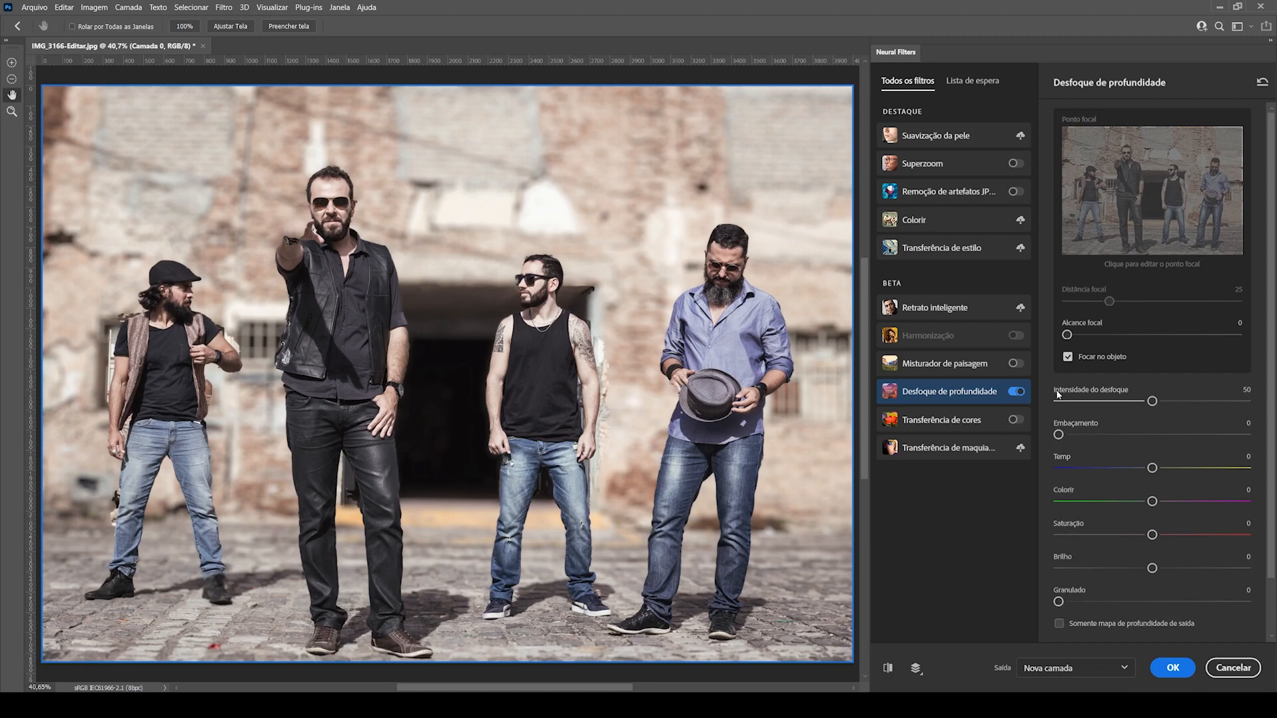
click(1068, 357)
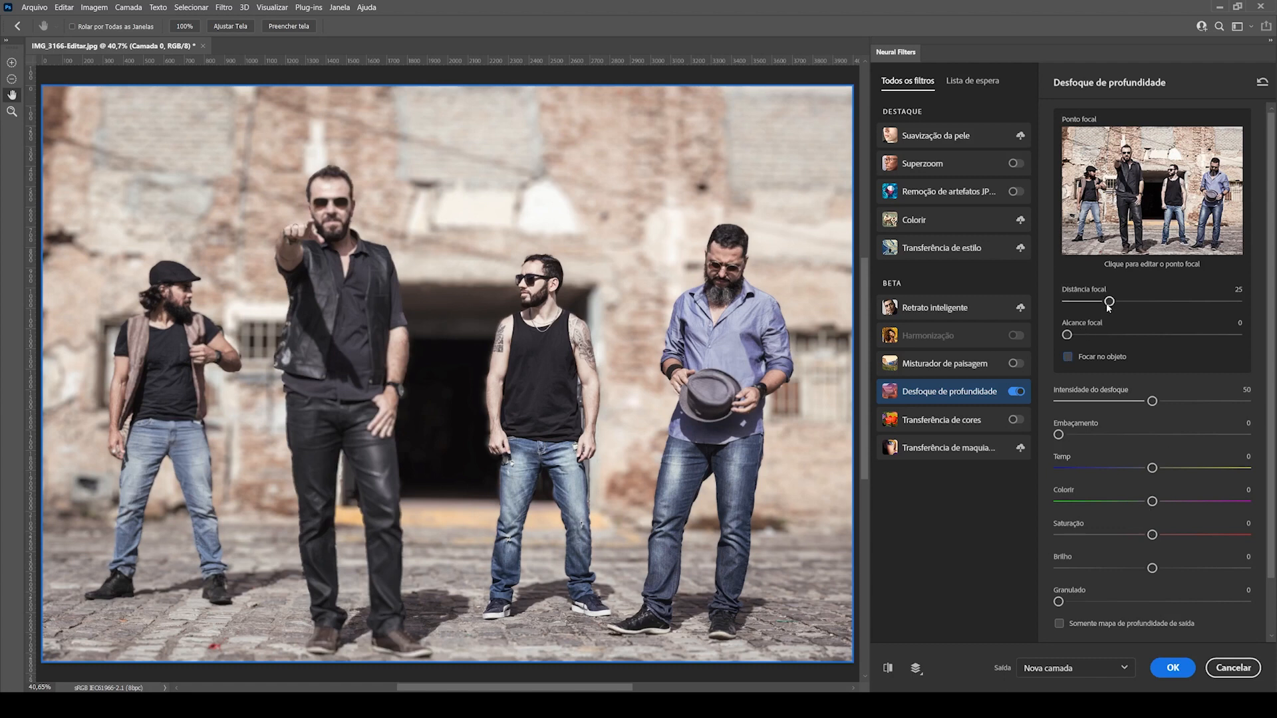
drag(1108, 304, 1066, 301)
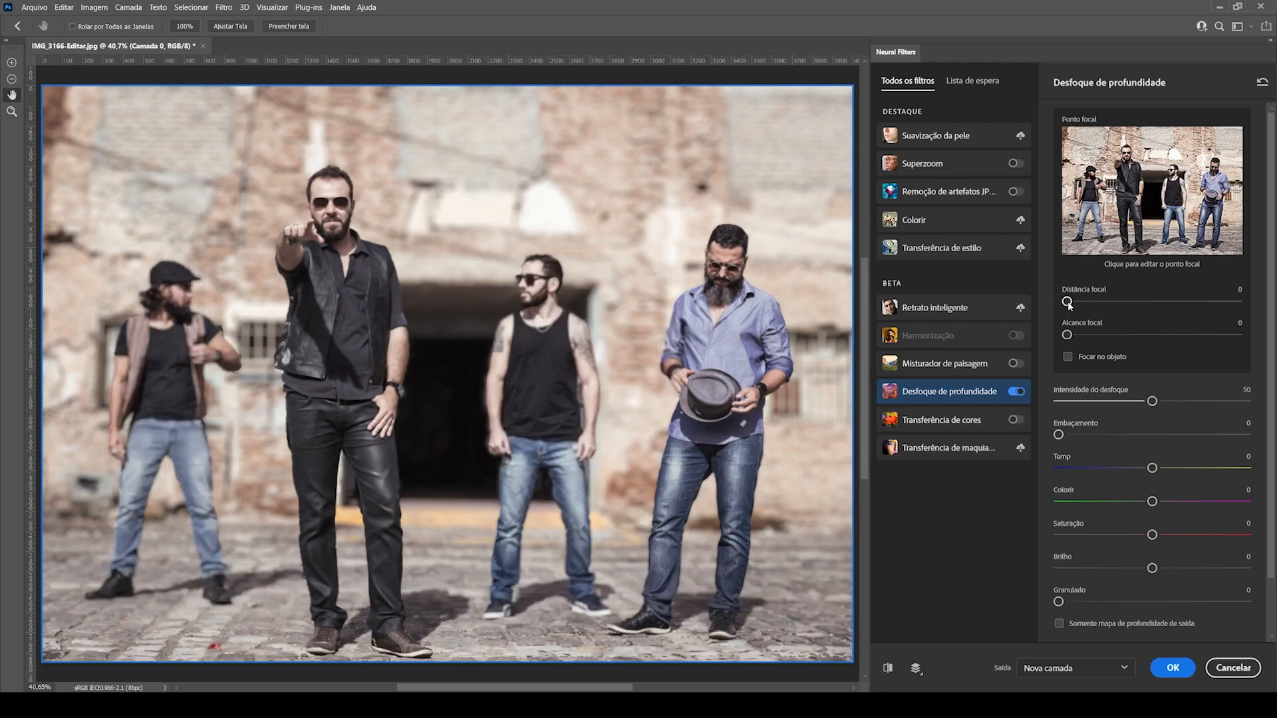
mouse_move(1067, 303)
mouse_down()
mouse_move(1170, 329)
mouse_move(1235, 320)
mouse_move(1227, 296)
mouse_move(1137, 284)
mouse_move(1092, 303)
mouse_up()
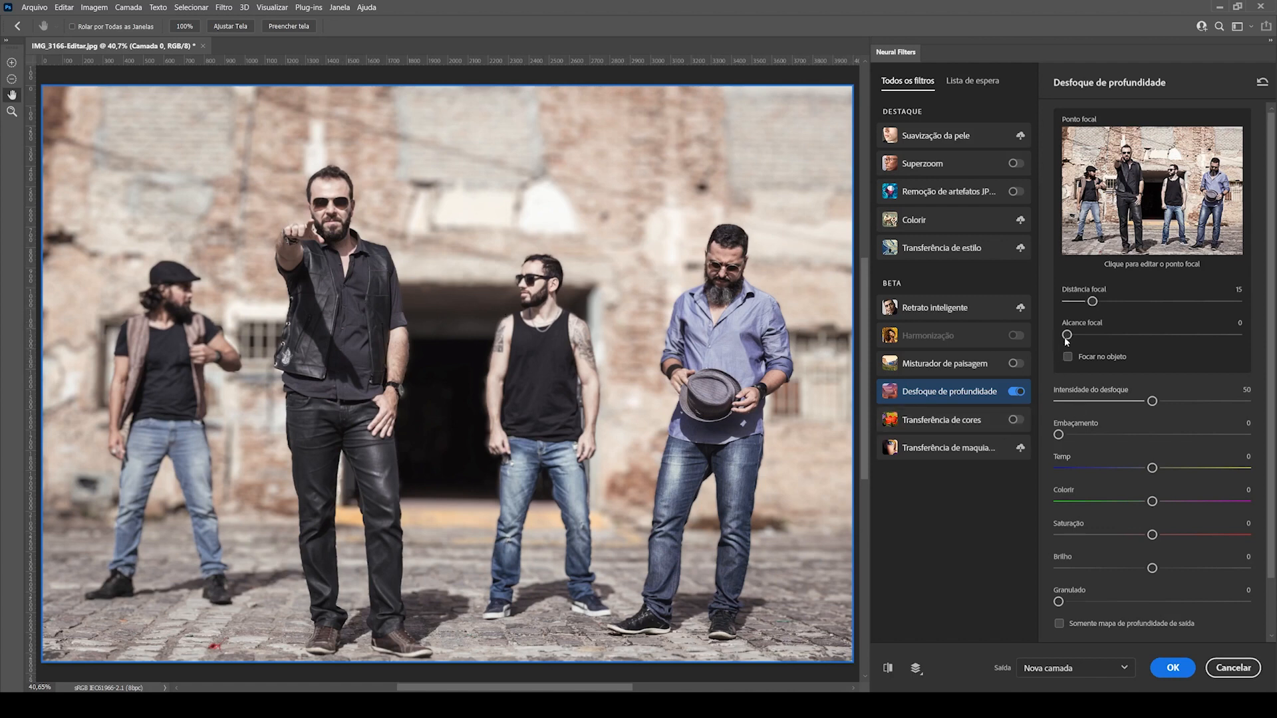
Place the focal point on the head of the pointing man and set the focal range (Alcance focal) to 50.
drag(1068, 338, 1093, 346)
drag(1094, 335, 1136, 351)
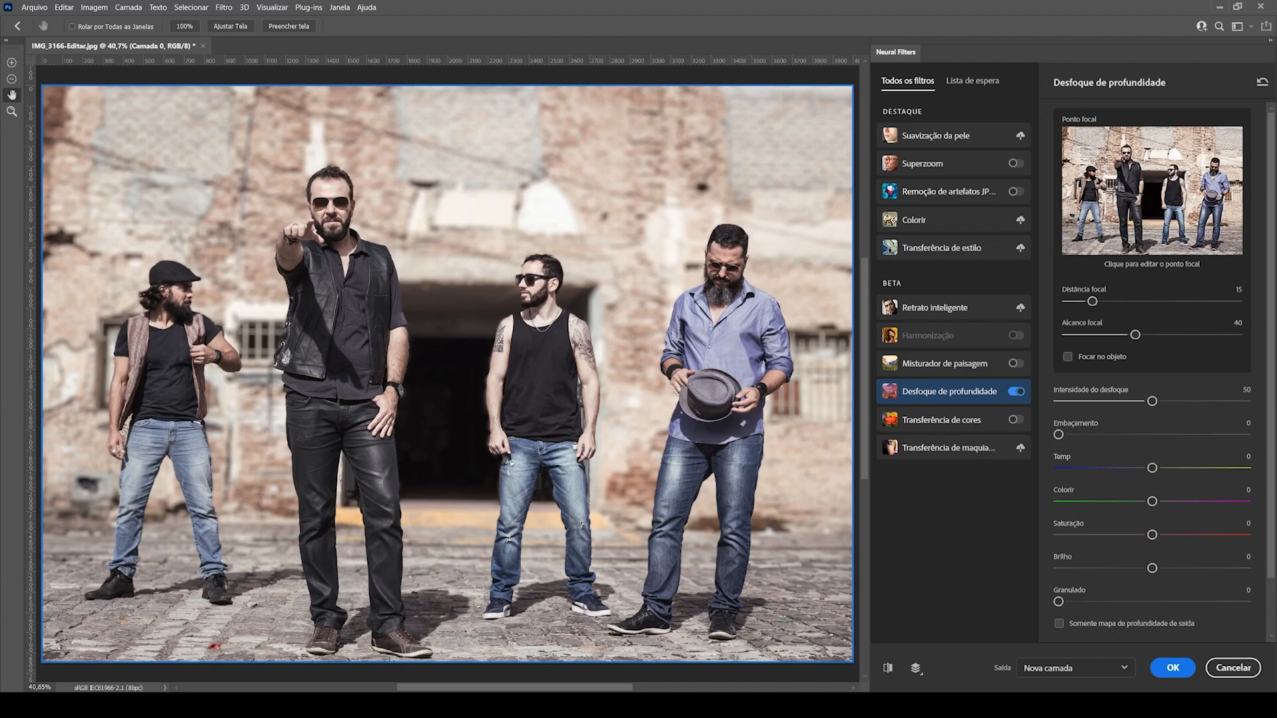
click(1125, 153)
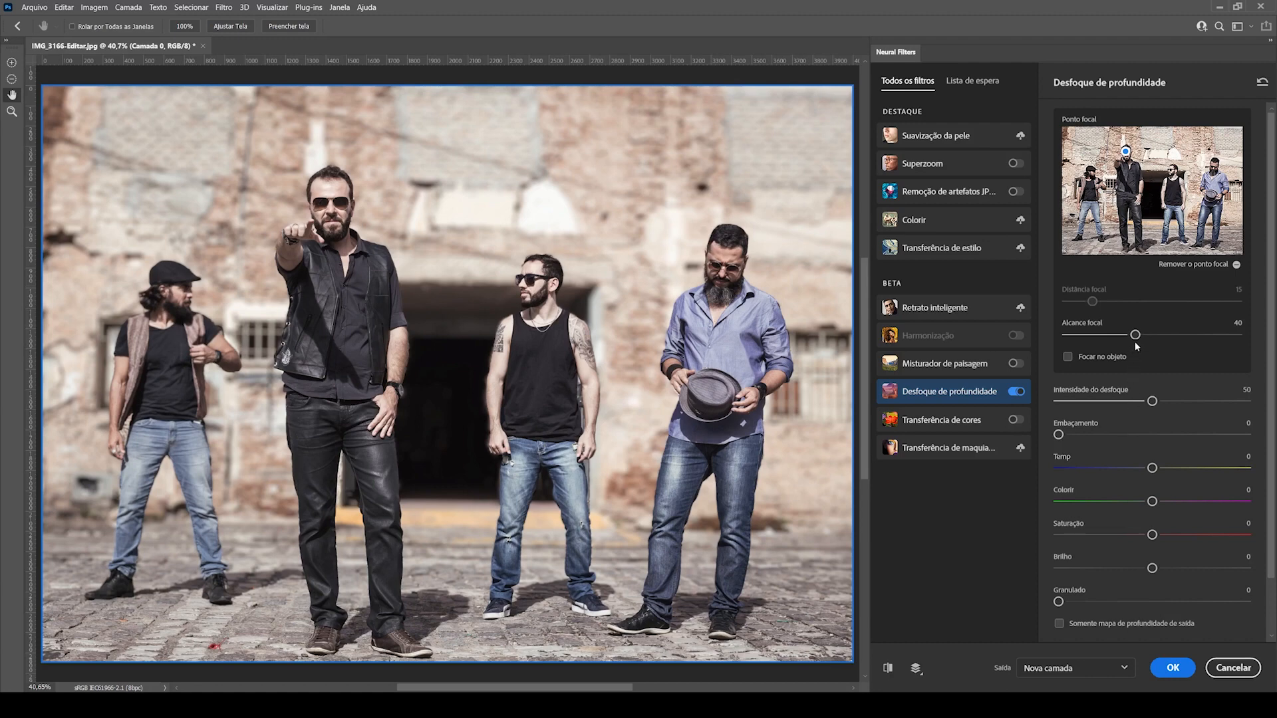
drag(1136, 334, 1153, 337)
Set the blur strength (Intensidade do desfoque) to 29 and compare the photo with and without the filter.
drag(1152, 401, 1202, 401)
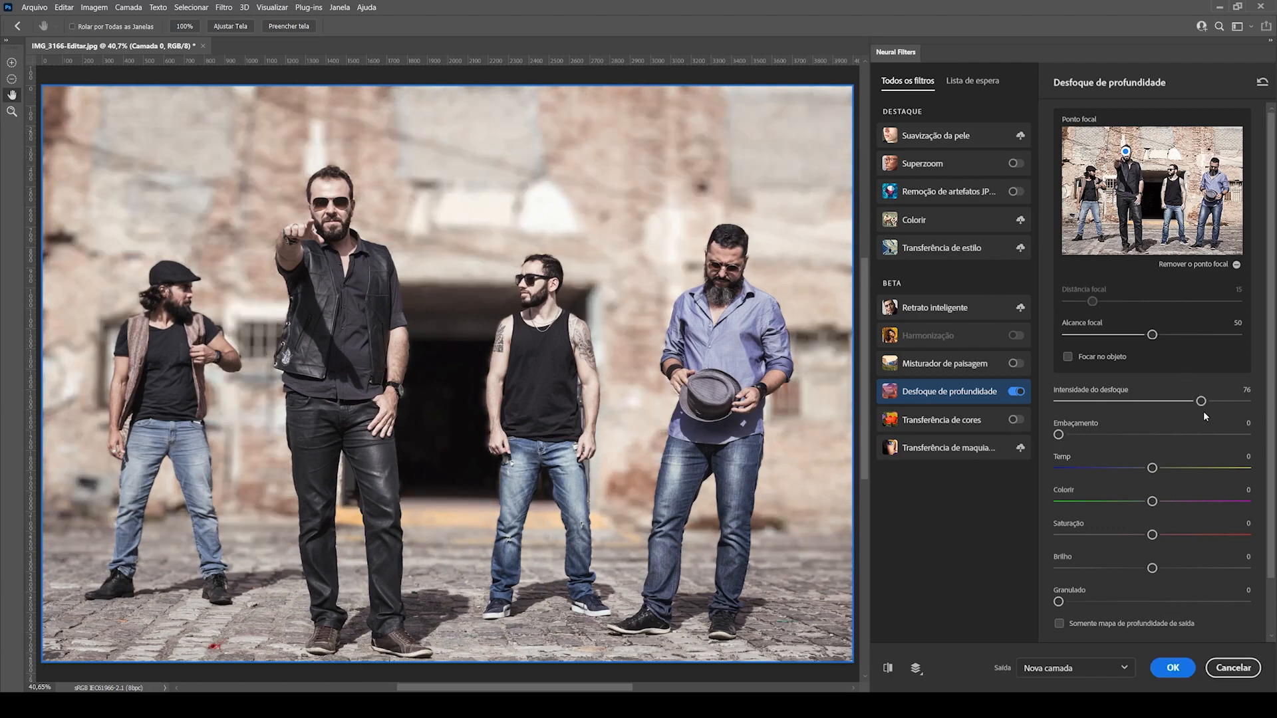
drag(1200, 401, 1051, 401)
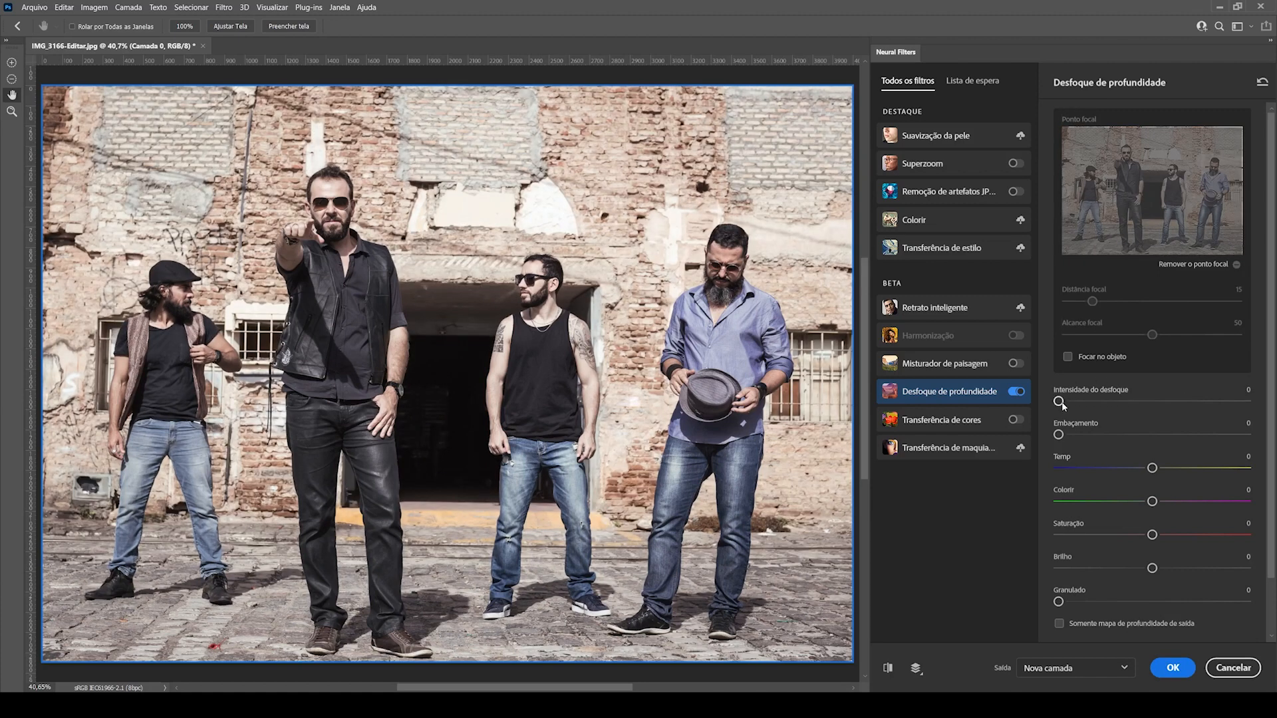
drag(1060, 401, 1113, 402)
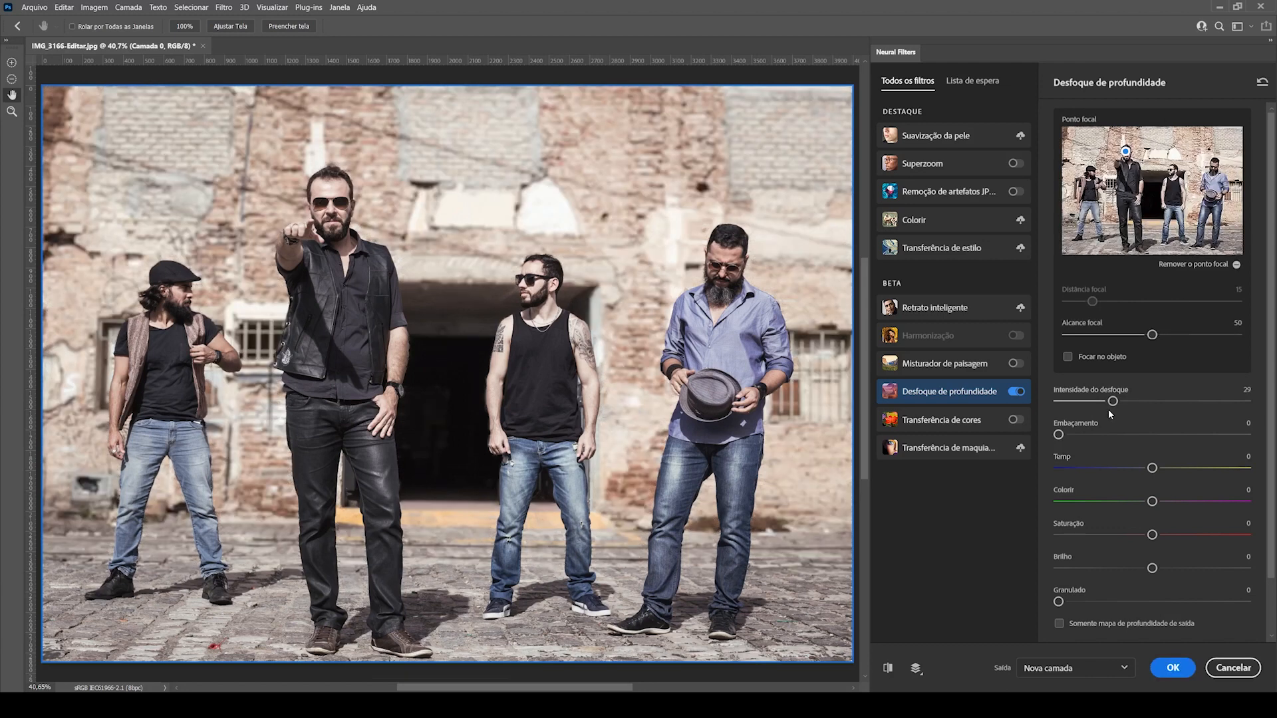
click(889, 672)
click(889, 671)
Try haze (Embaçamento) at 30 and 52 on the background and reset it to 0.
drag(1058, 436, 1099, 443)
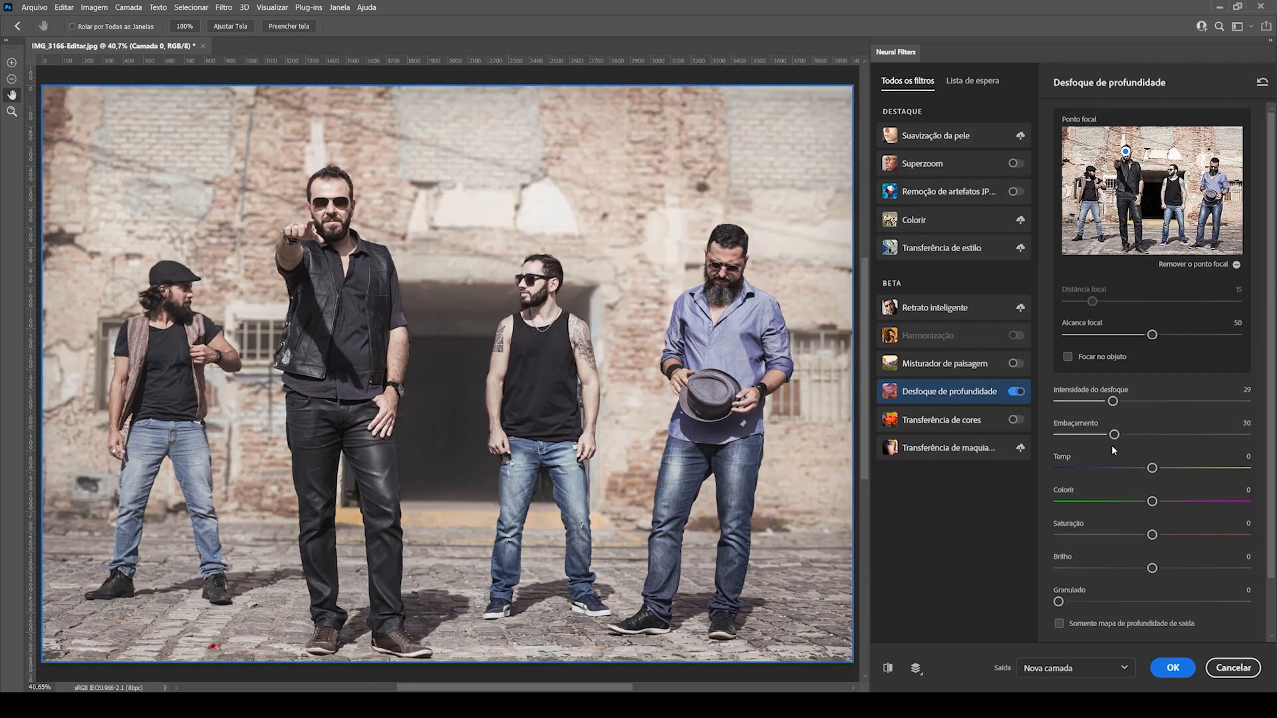
drag(1156, 447, 1157, 442)
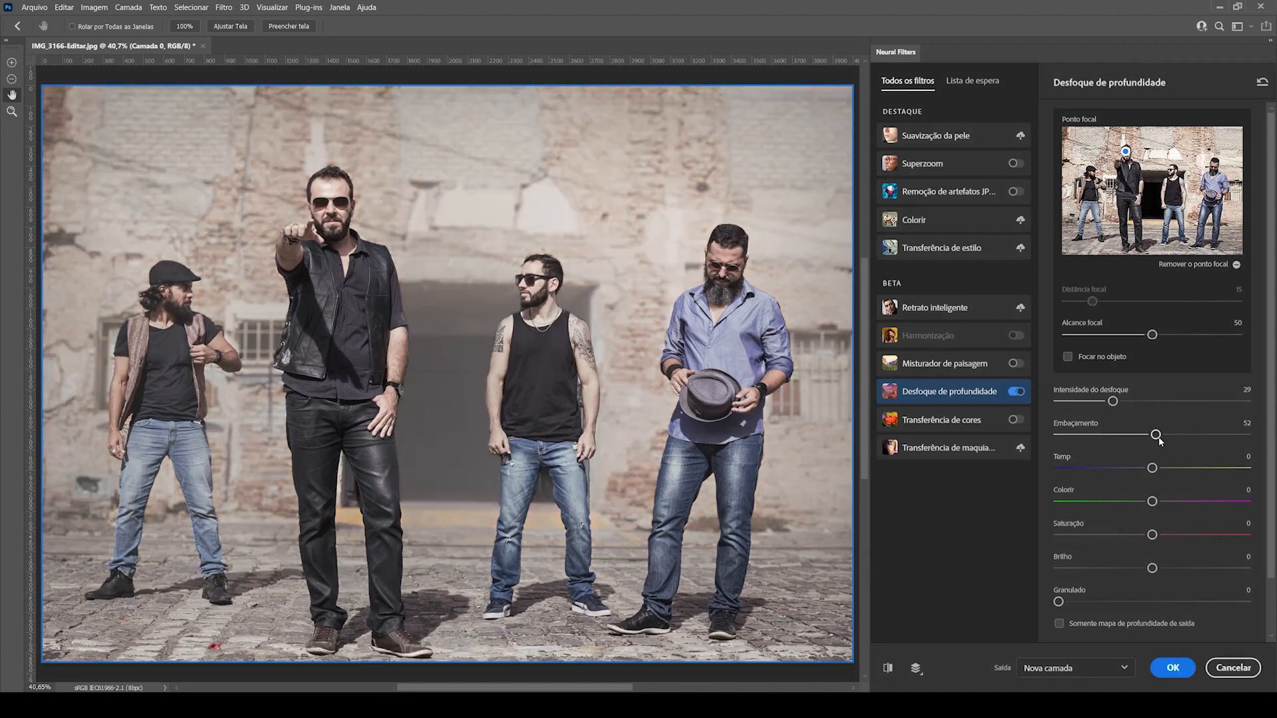
drag(1157, 436, 1055, 435)
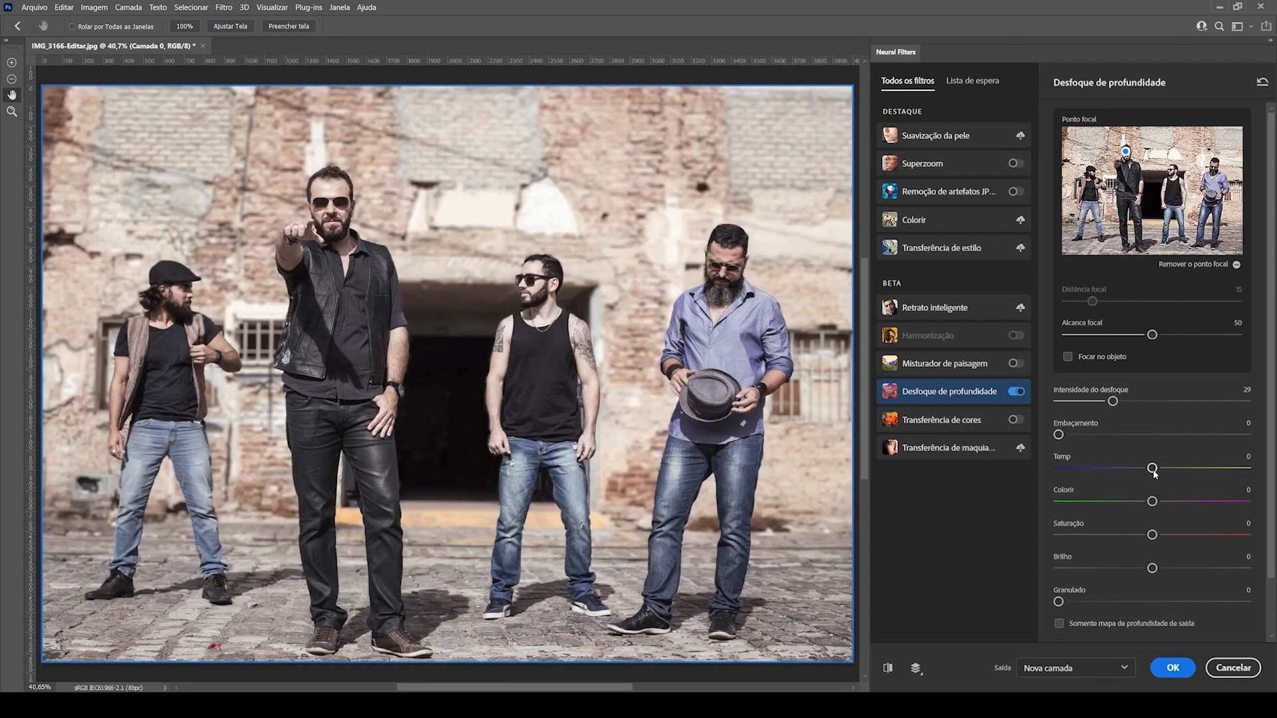
Warm the blurred background by setting the temperature (Temp) to +10.
drag(1154, 471, 1181, 490)
drag(1182, 474, 1173, 471)
Try saturation (Saturação) at -50 and +9 and brightness (Brilho) at -30, resetting both to 0.
drag(1153, 536, 1044, 527)
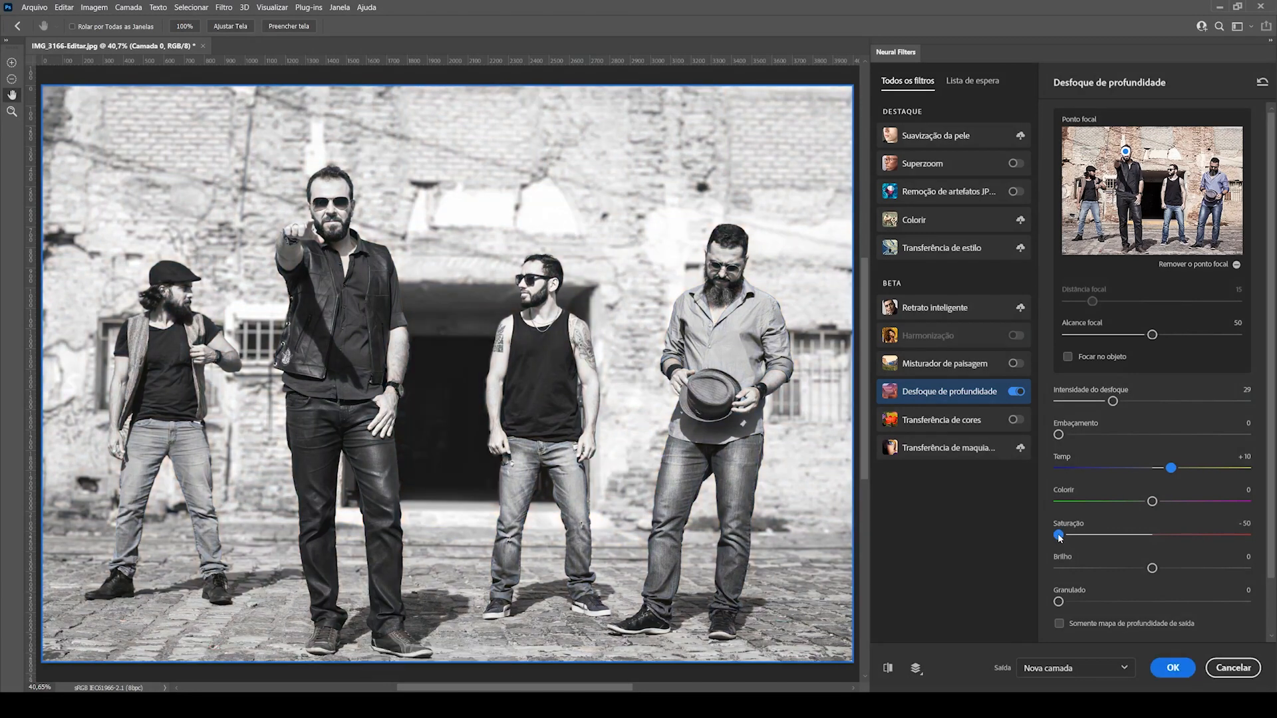
drag(1059, 535, 1170, 535)
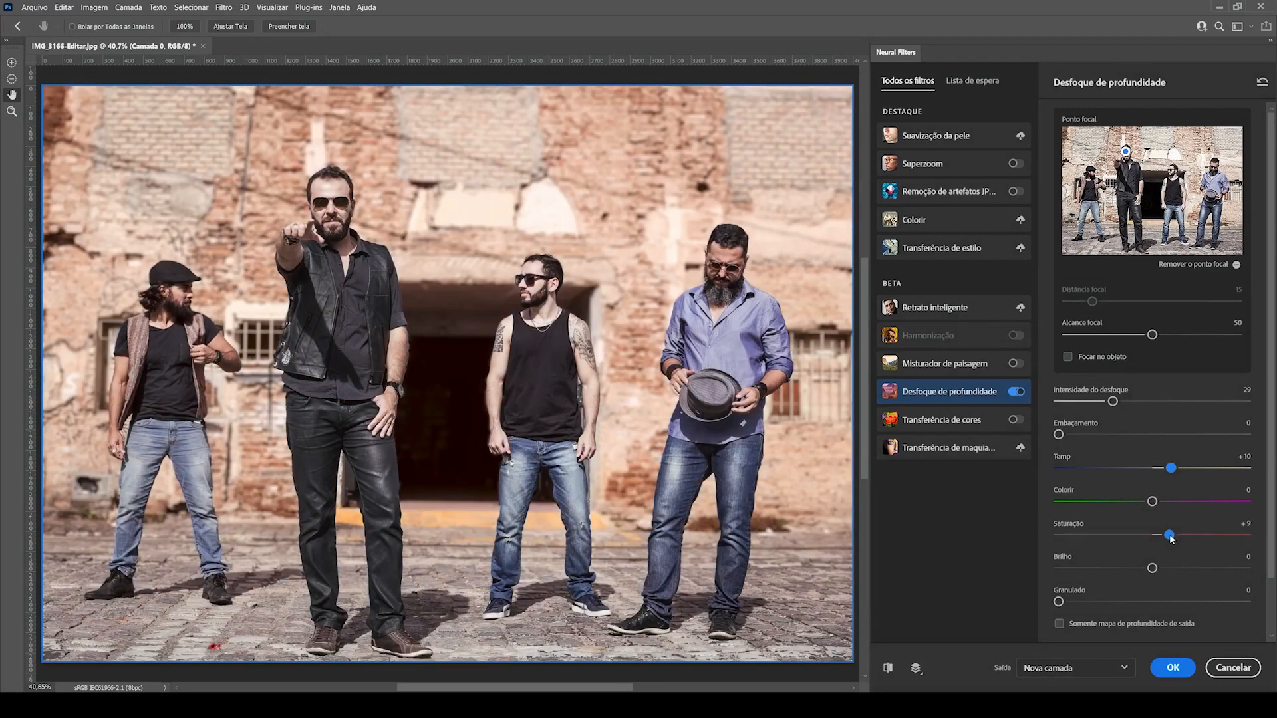
drag(1170, 536, 1152, 537)
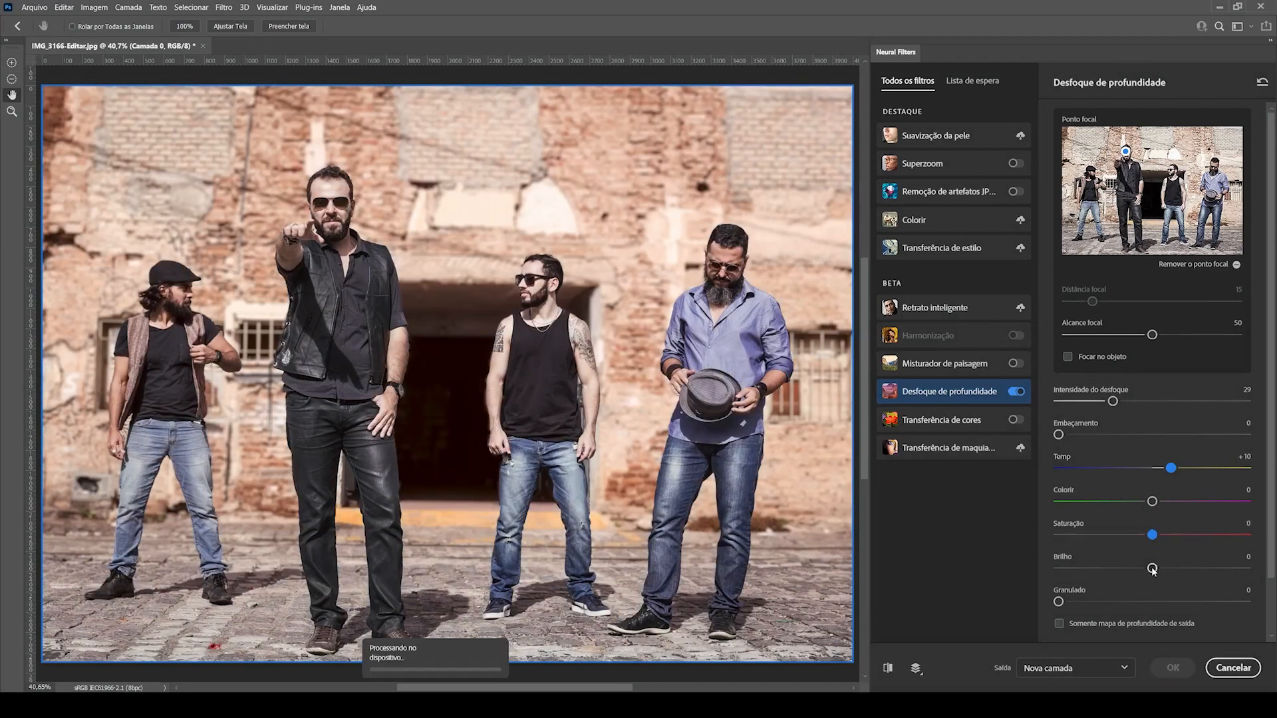
drag(1152, 568, 1098, 568)
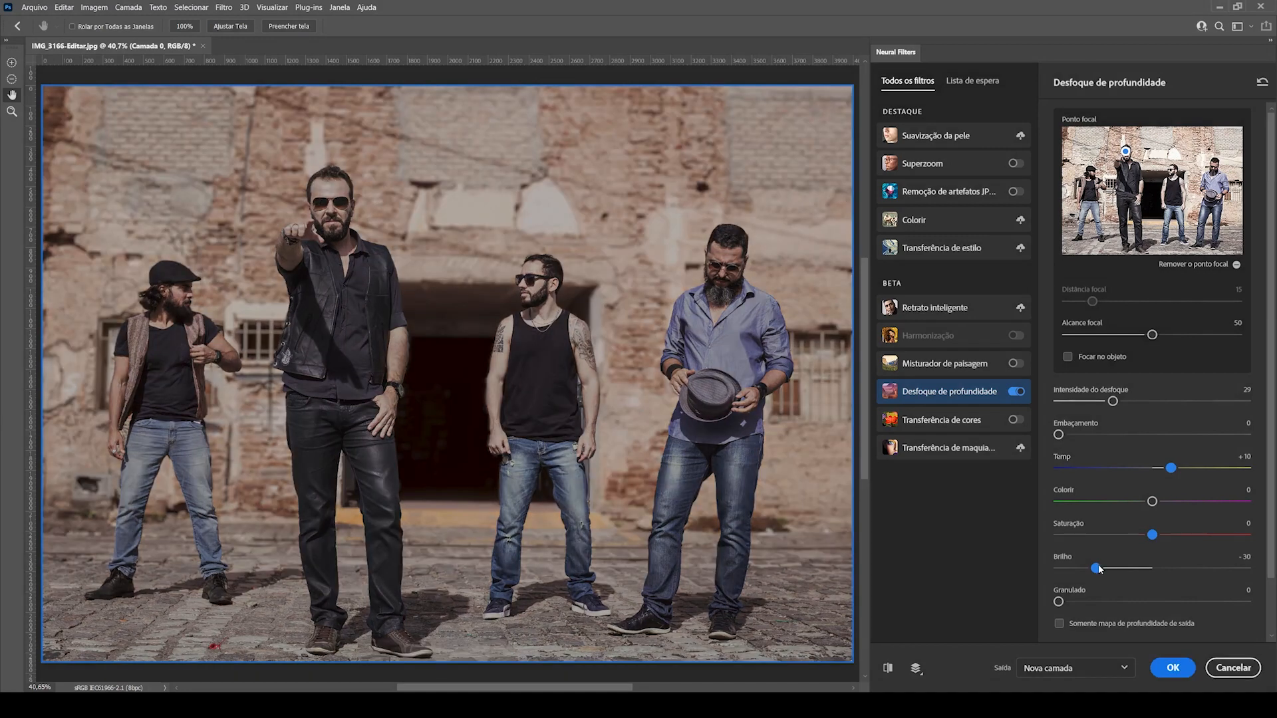
drag(1097, 569, 1152, 569)
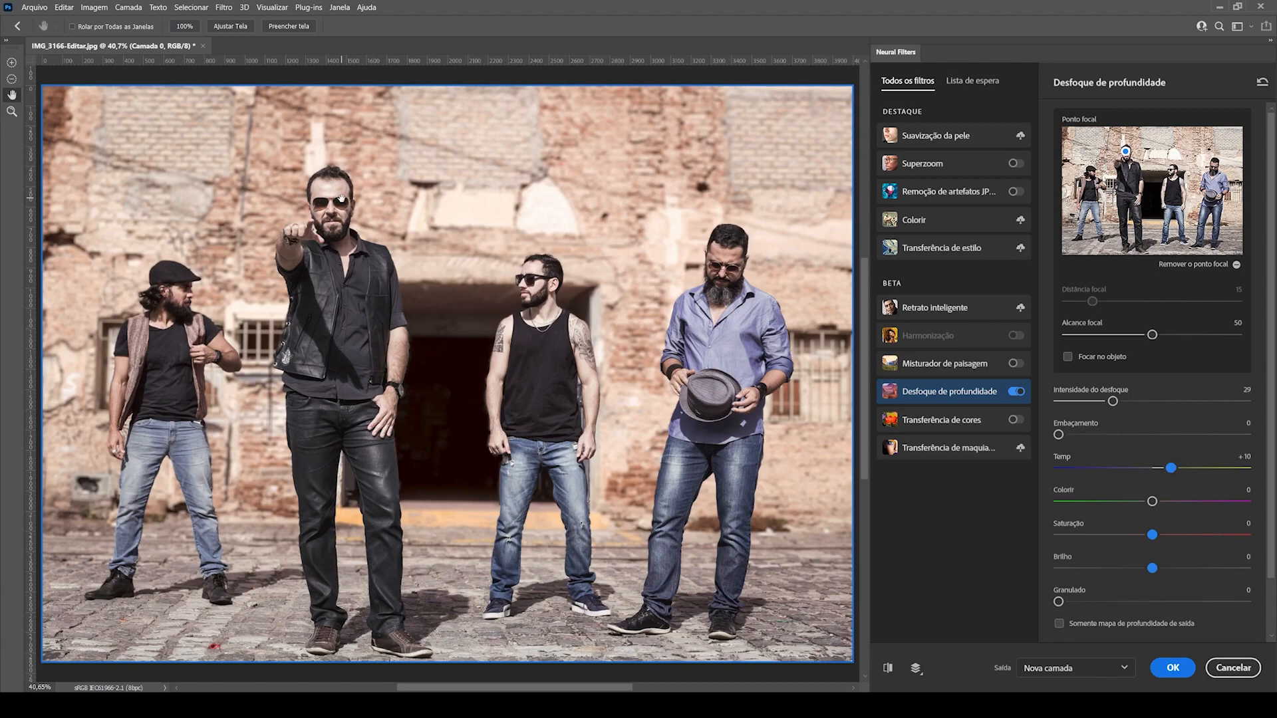
Try a grain (Granulado) of 53 on the background around the pointing man and reset it to 0.
key(ctrl+plus)
key(ctrl+plus)
key(ctrl+plus)
key(ctrl+plus)
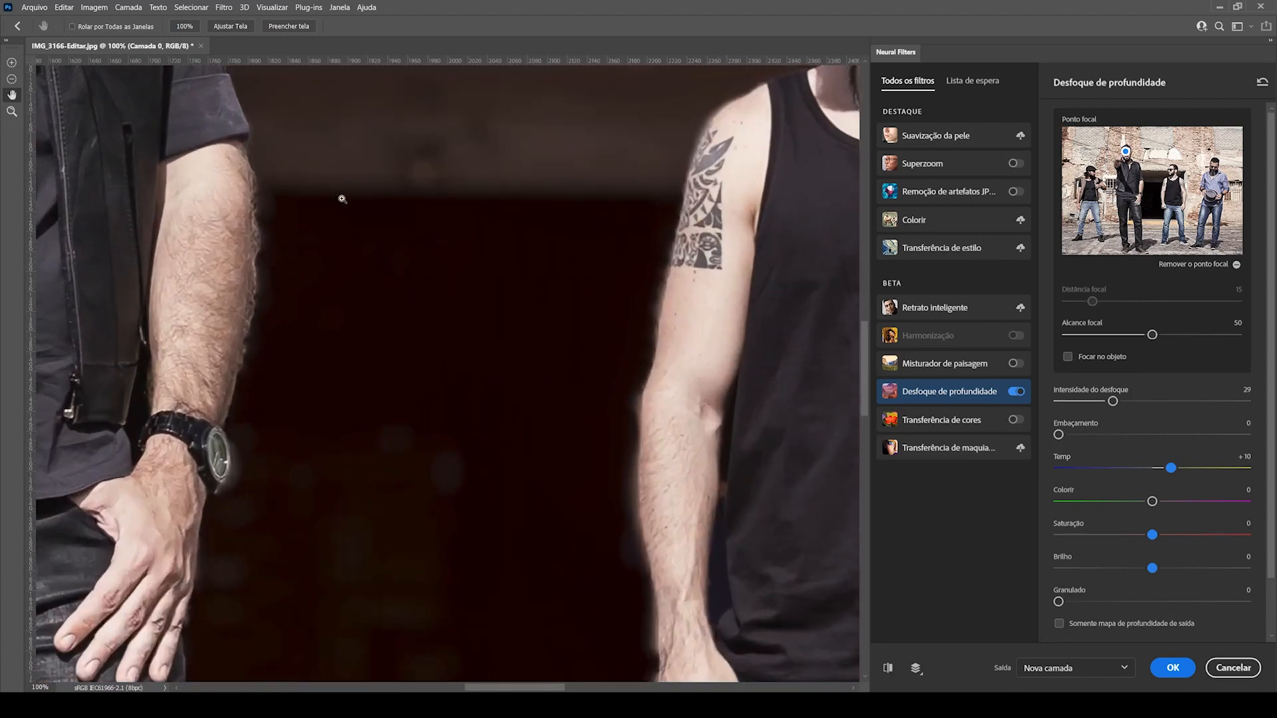
drag(339, 199, 512, 322)
drag(1059, 601, 1090, 602)
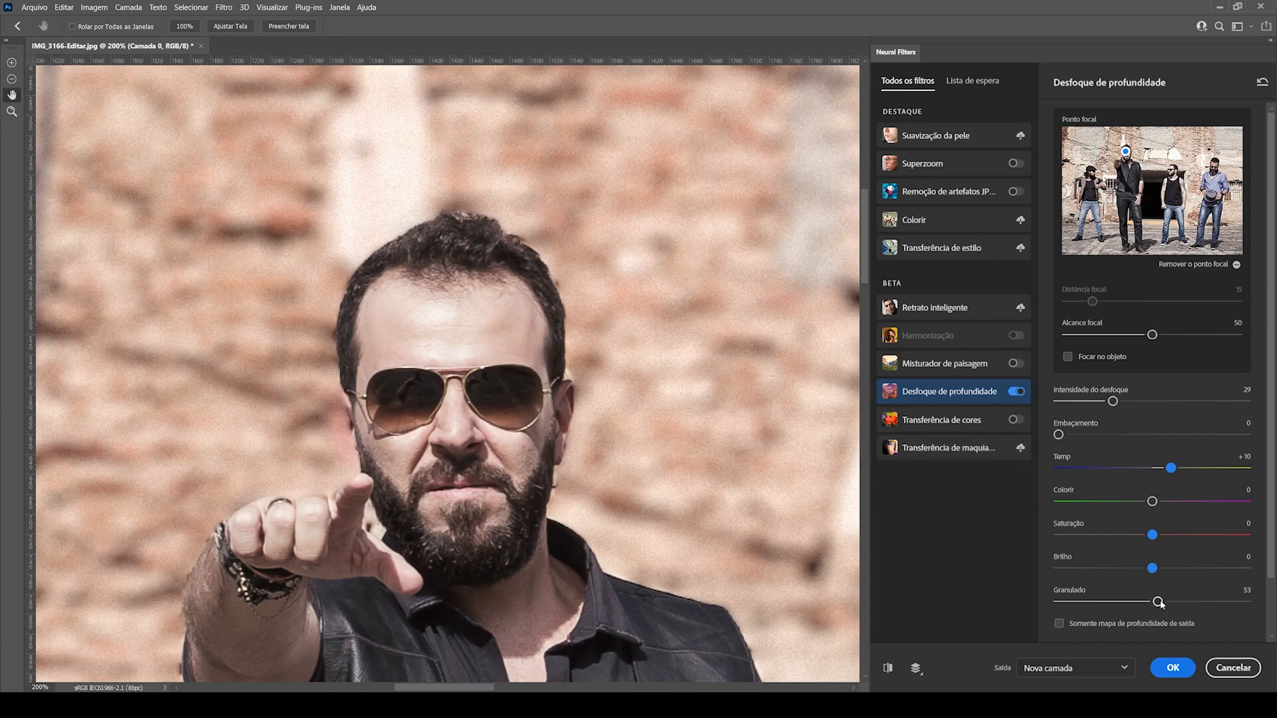
key(ctrl+0)
drag(1158, 602, 1040, 596)
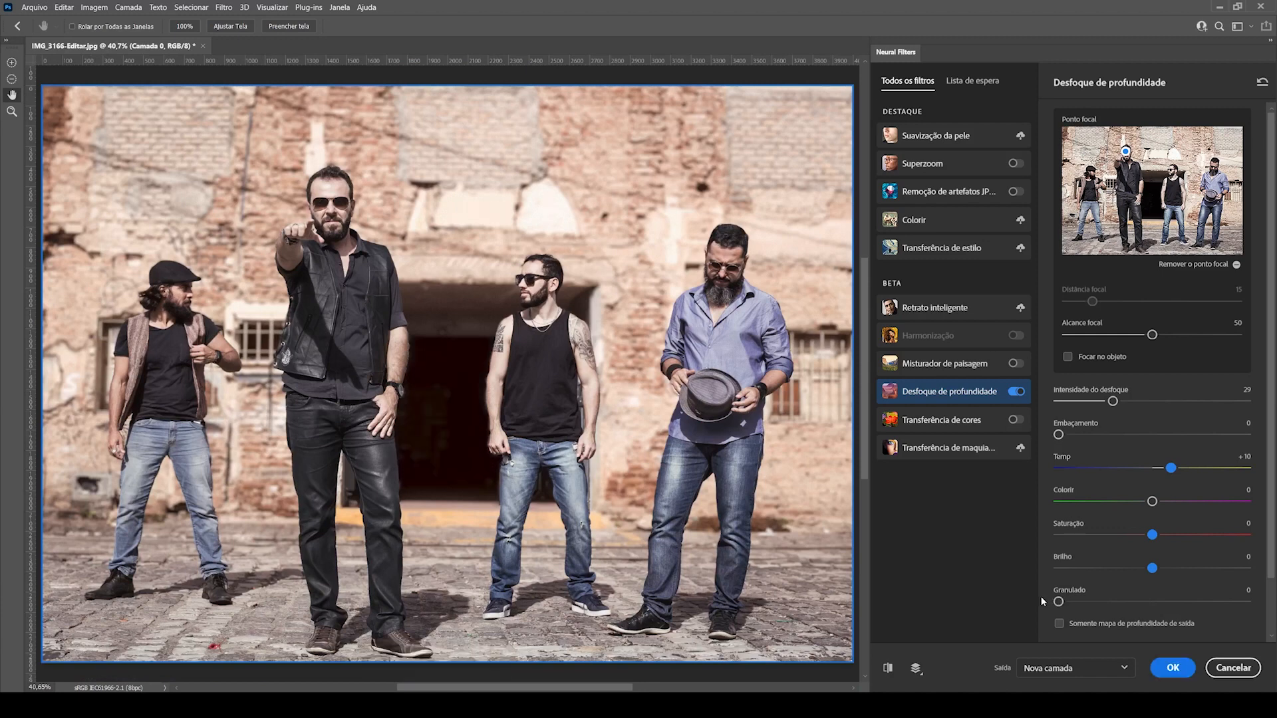
click(917, 668)
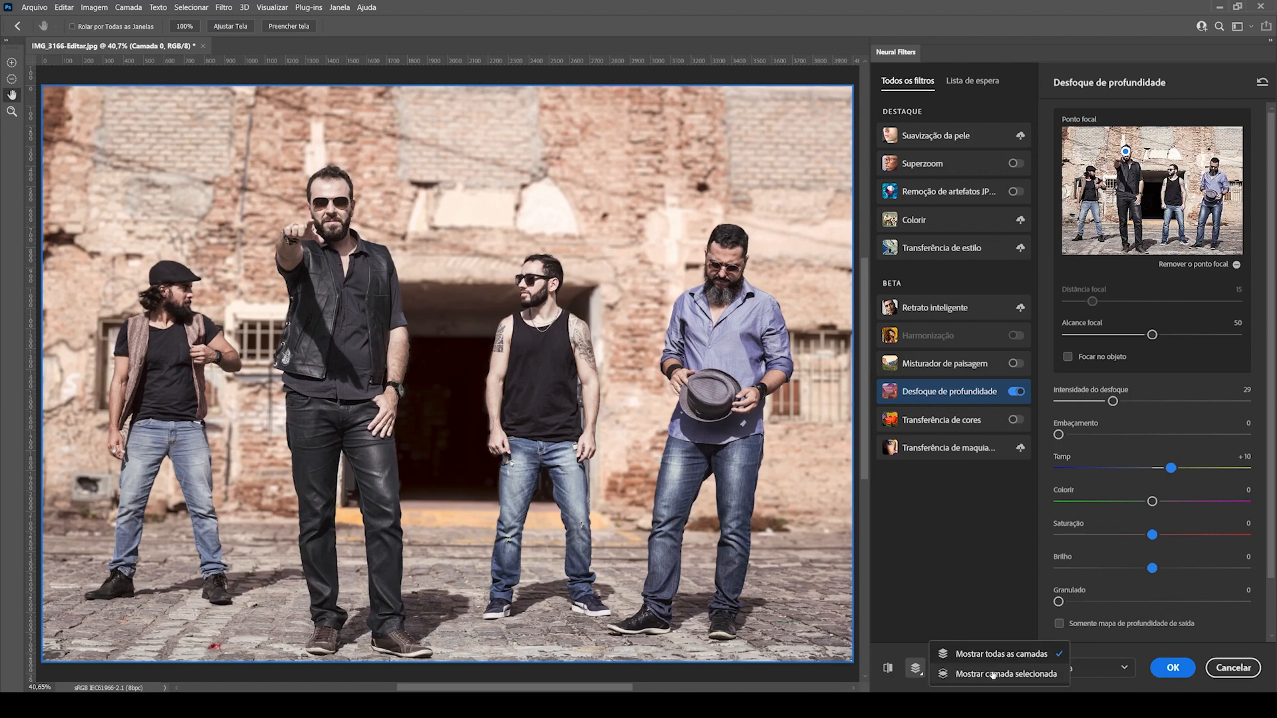
click(1039, 613)
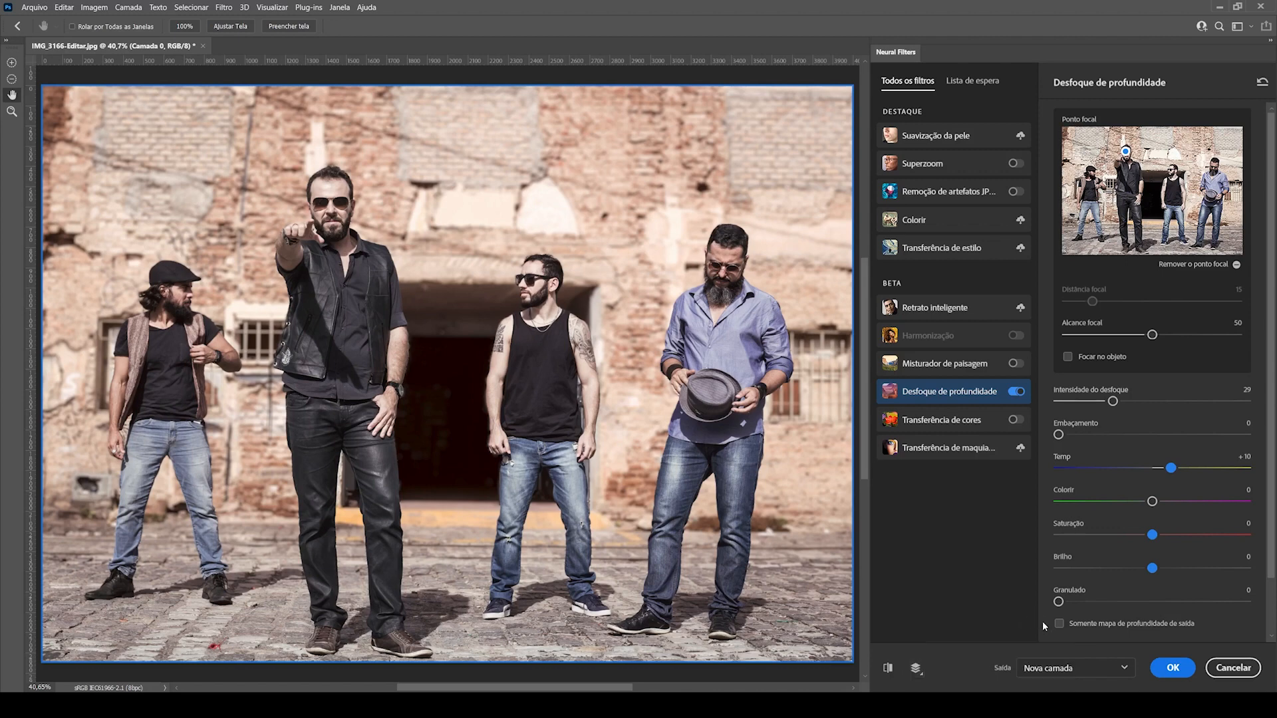
click(1124, 669)
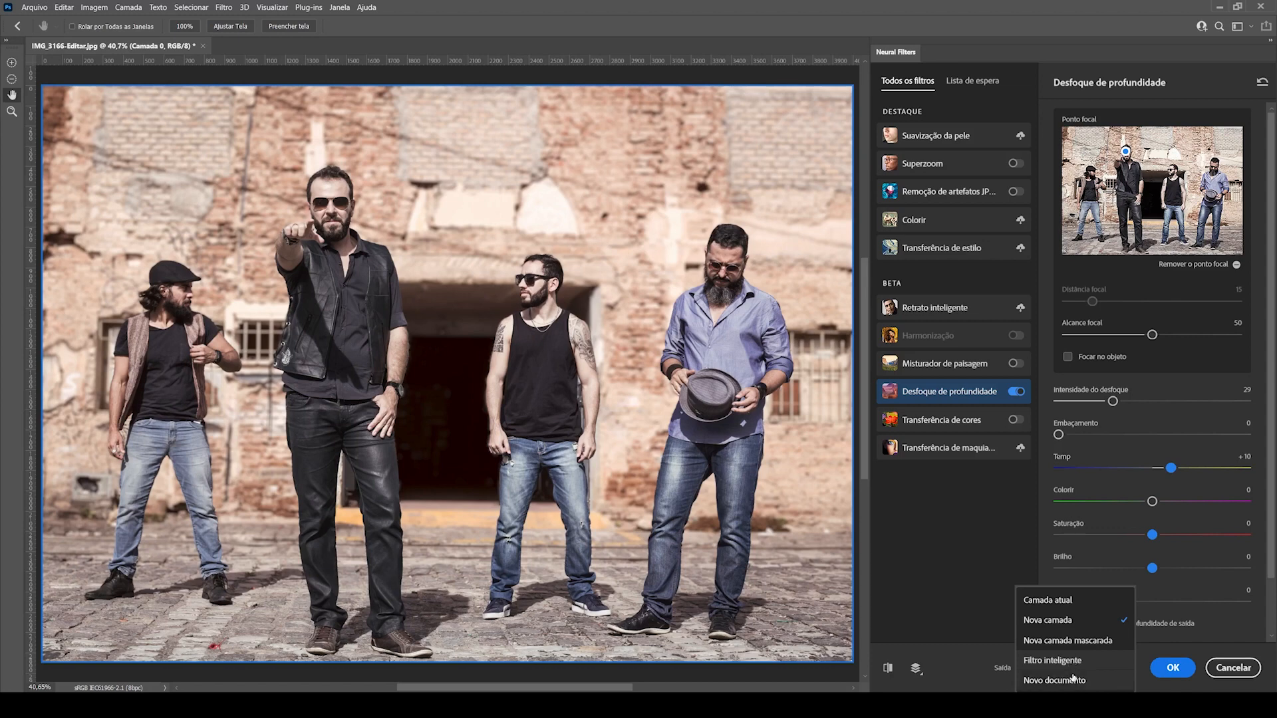
click(1207, 628)
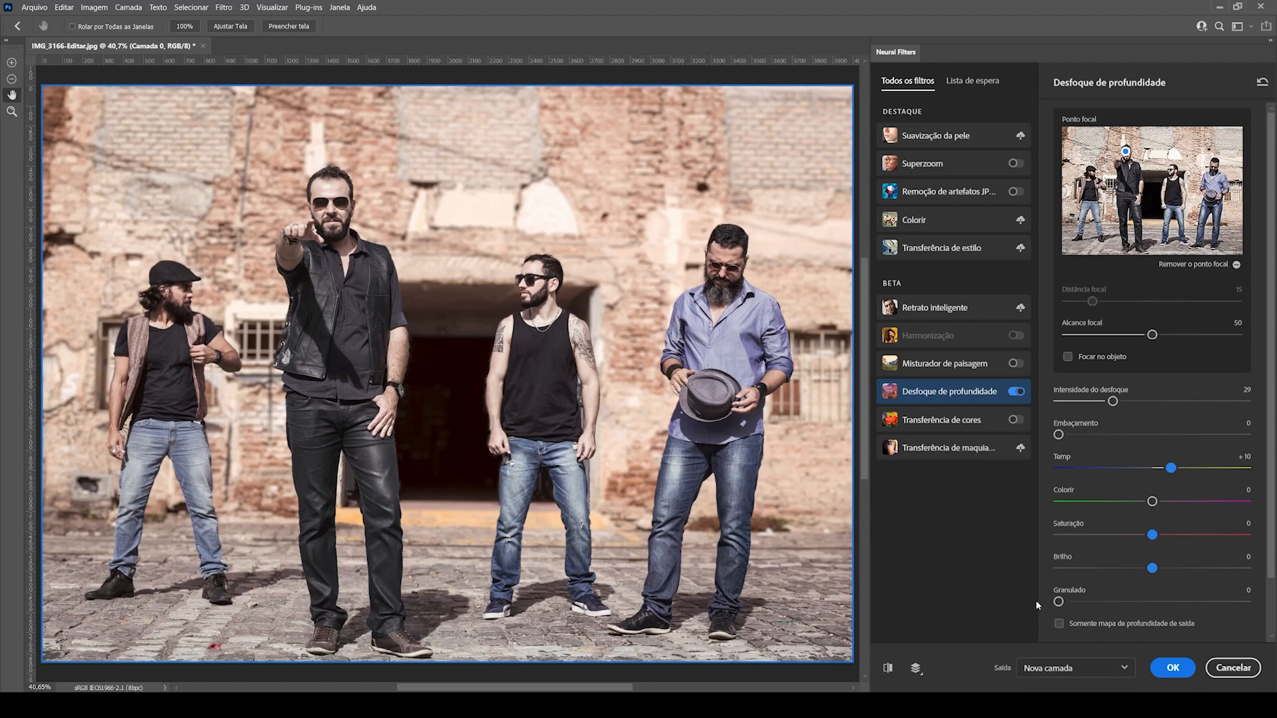
Preview the depth-map-only output (Somente mapa de profundidade de saída) and turn it off again.
click(1058, 624)
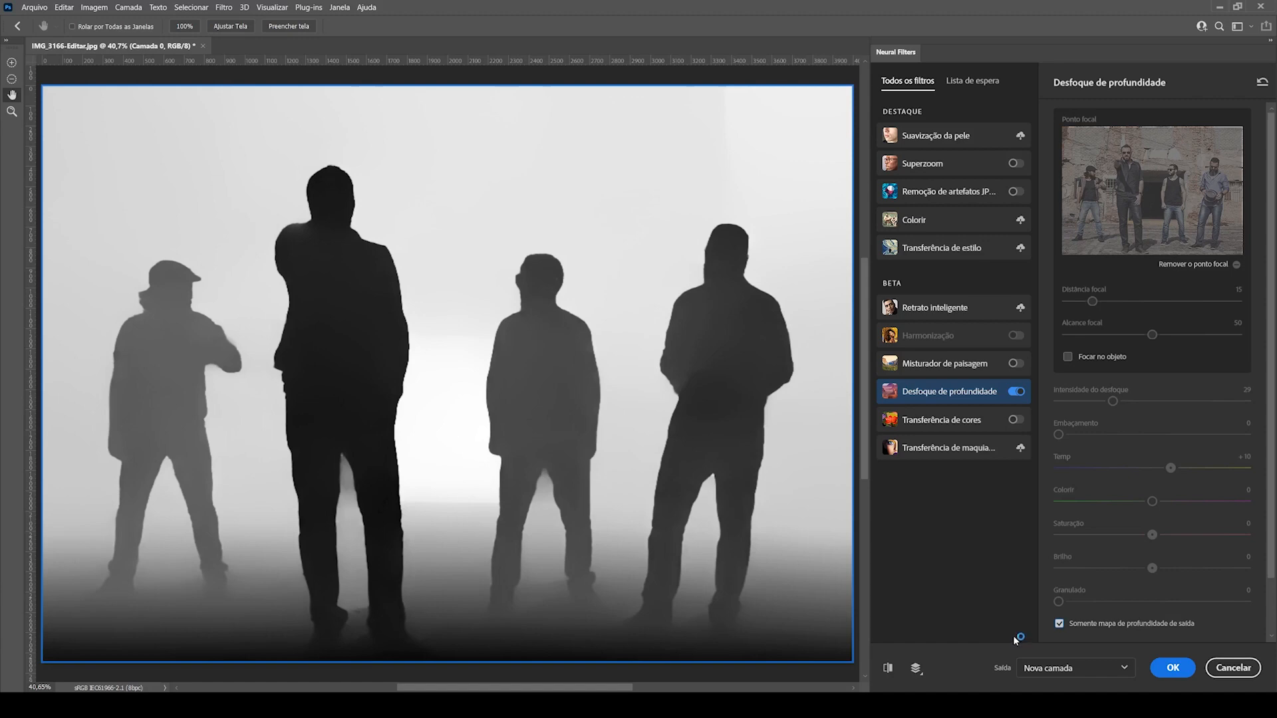
click(1057, 624)
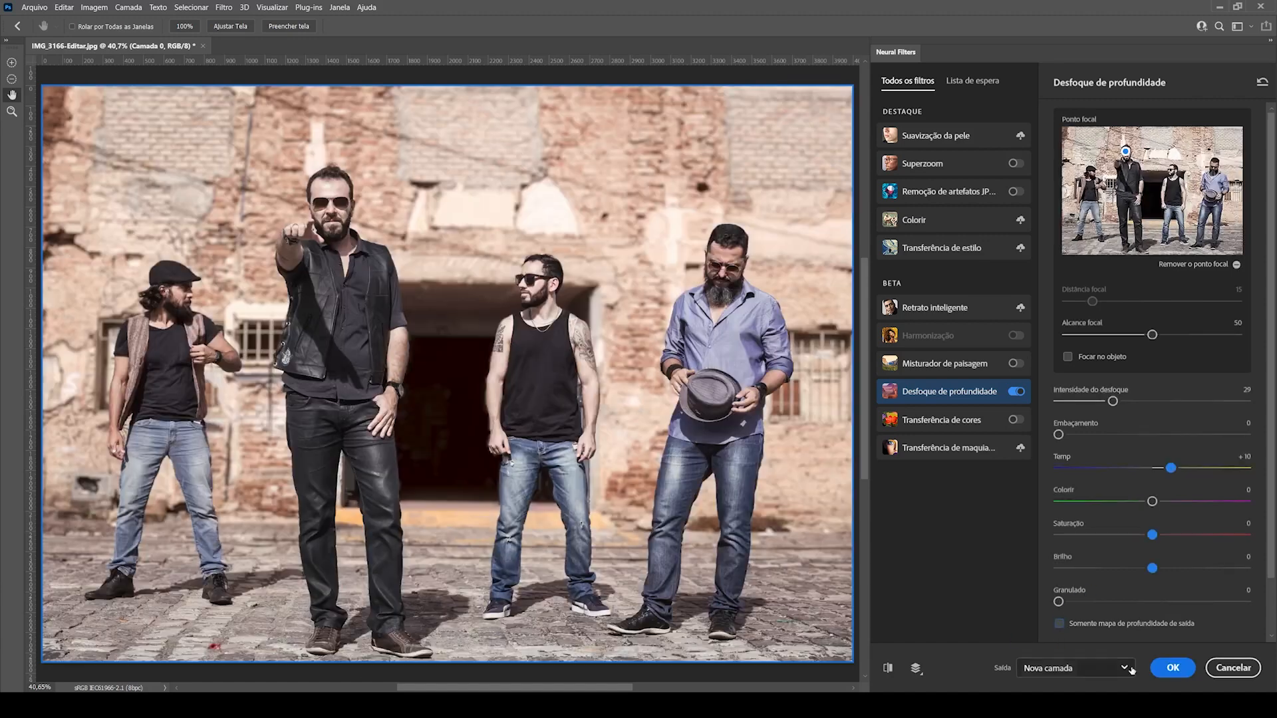
Apply the depth blur as a new layer (Nova camada) and toggle that layer's visibility to compare it with the original.
click(1182, 671)
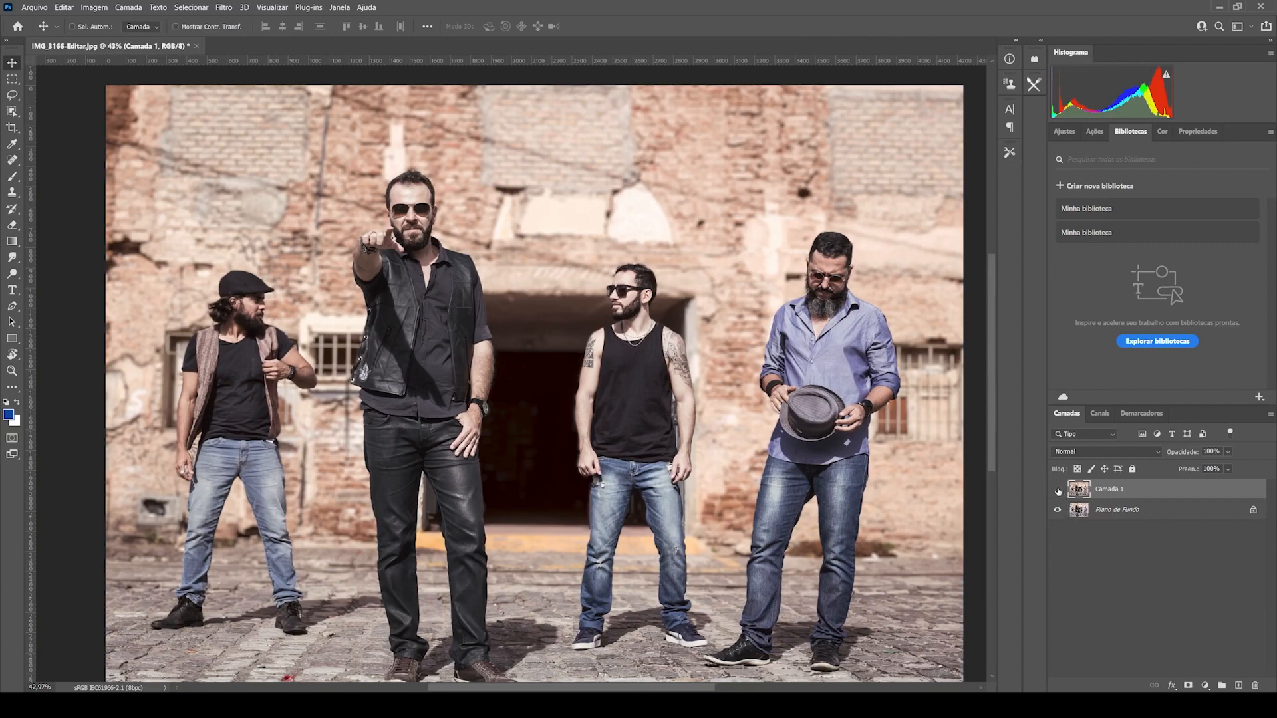
click(1058, 490)
click(1057, 489)
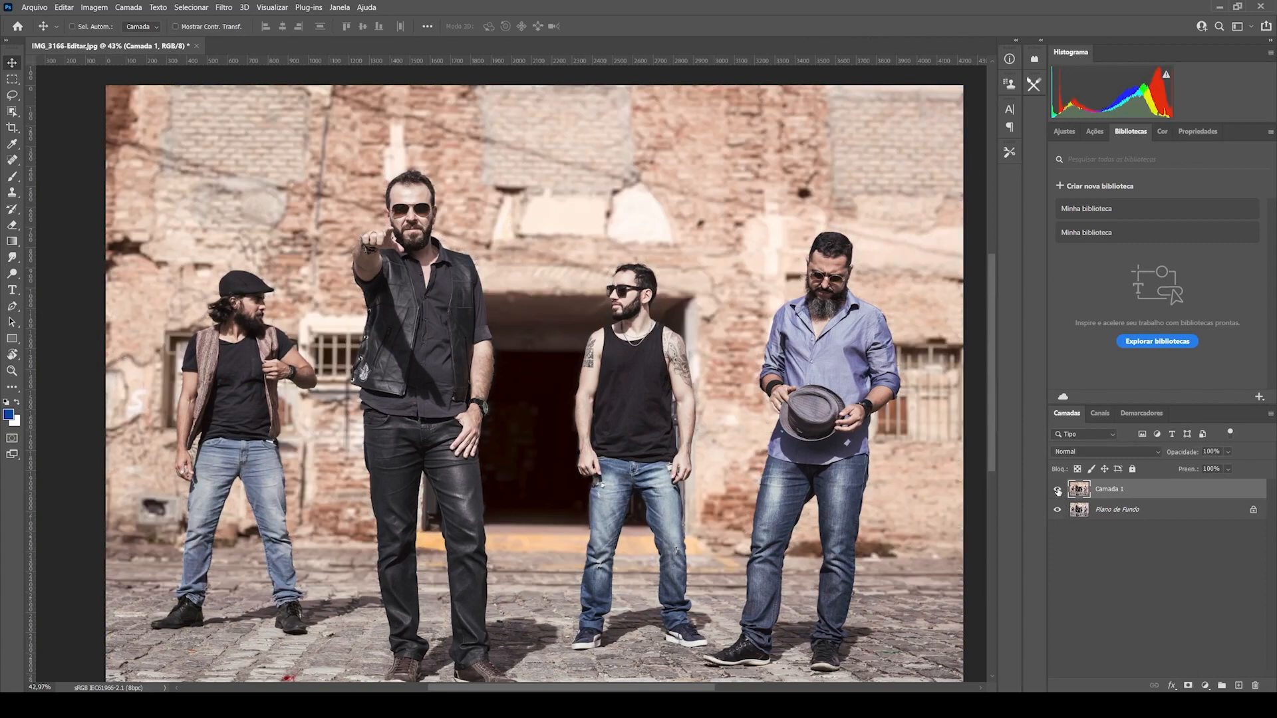